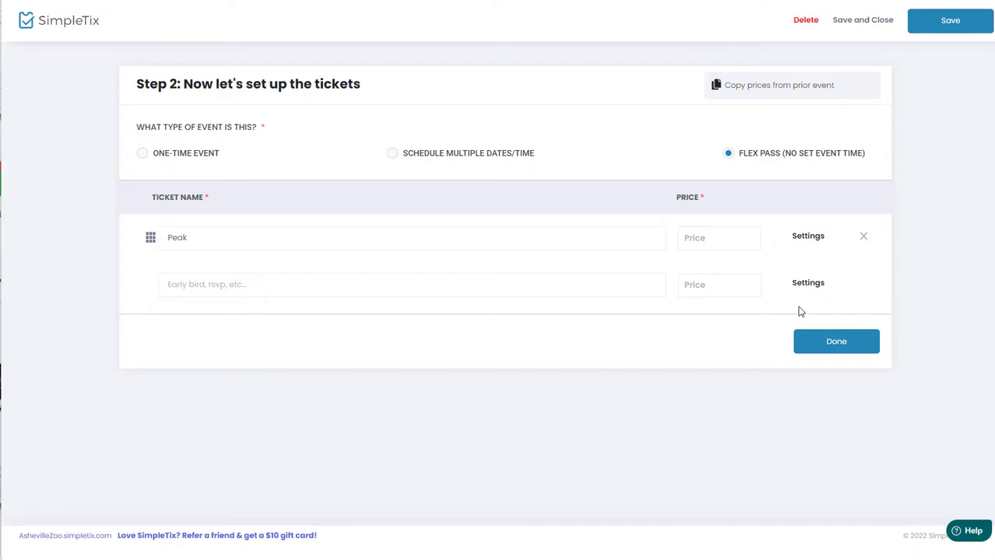
Price the Peak ticket at $25 and describe it as "Valid on peak days. Good for 1 car load".
left_click(709, 236)
type("25")
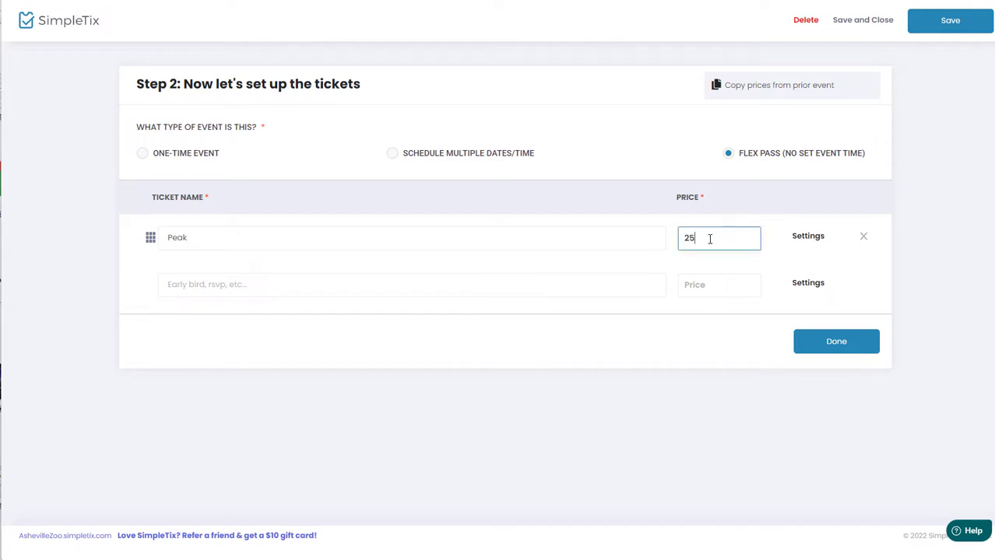
left_click(808, 236)
left_click(363, 319)
type("Valid on peak days.")
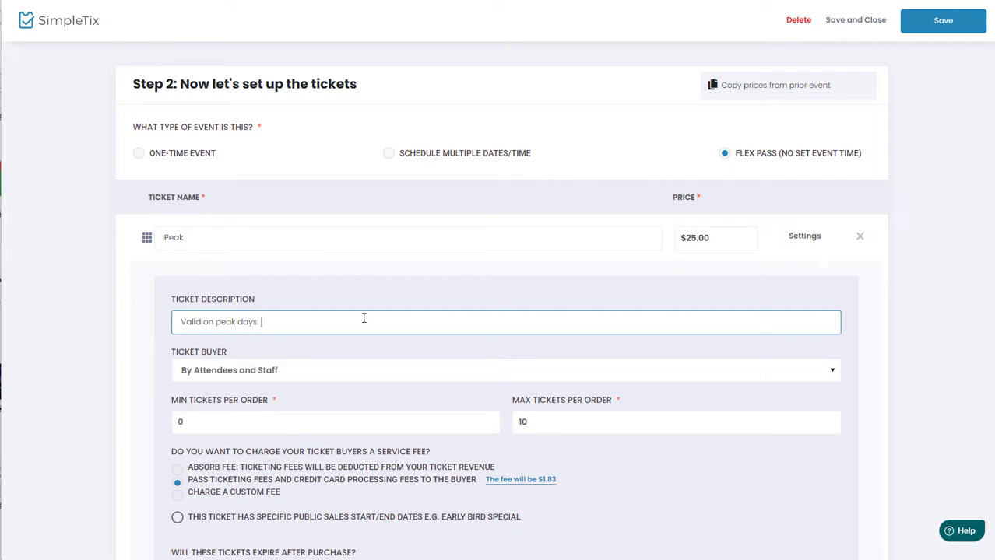
type(" Good for 1 car-load")
left_click(320, 321)
key("BackSpace")
Limit the Peak ticket to a maximum of 5 tickets per order.
double_click(636, 422)
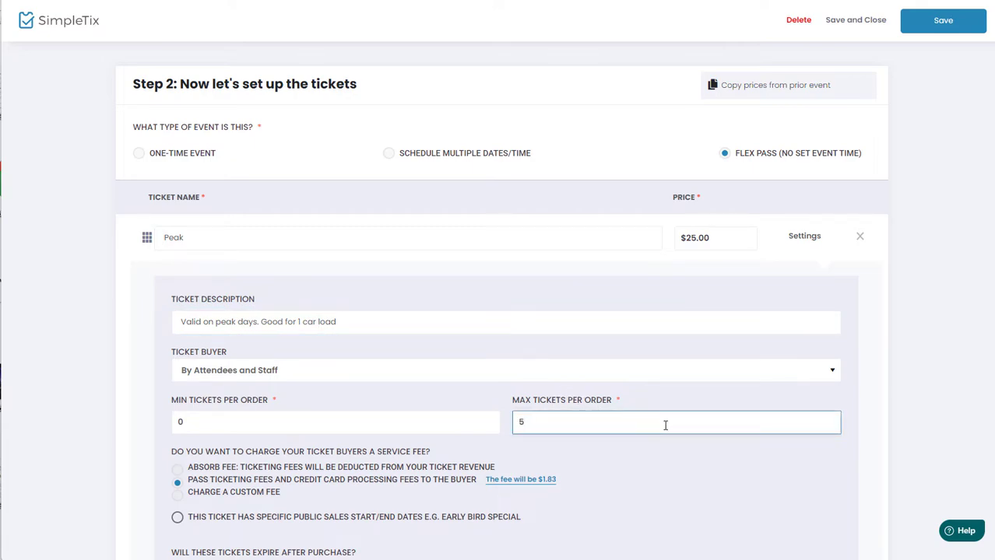
type("5")
scroll(662, 426, "down", 2)
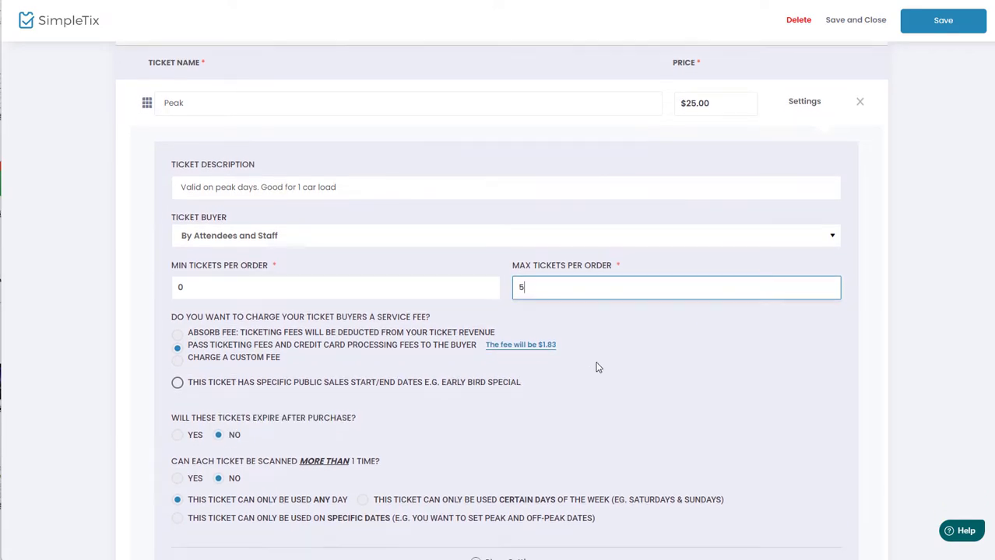
scroll(598, 367, "down", 1)
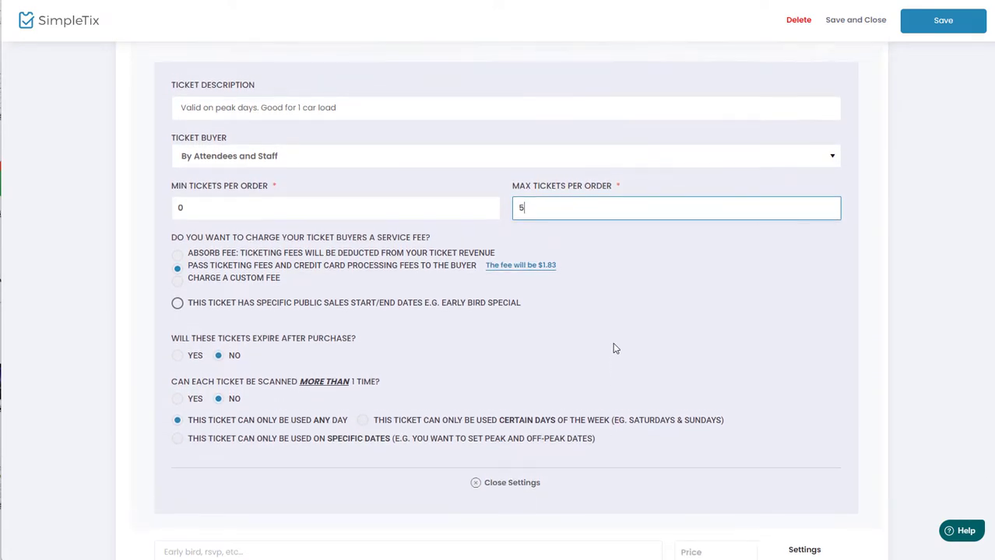
scroll(615, 348, "up", 1)
scroll(615, 348, "down", 2)
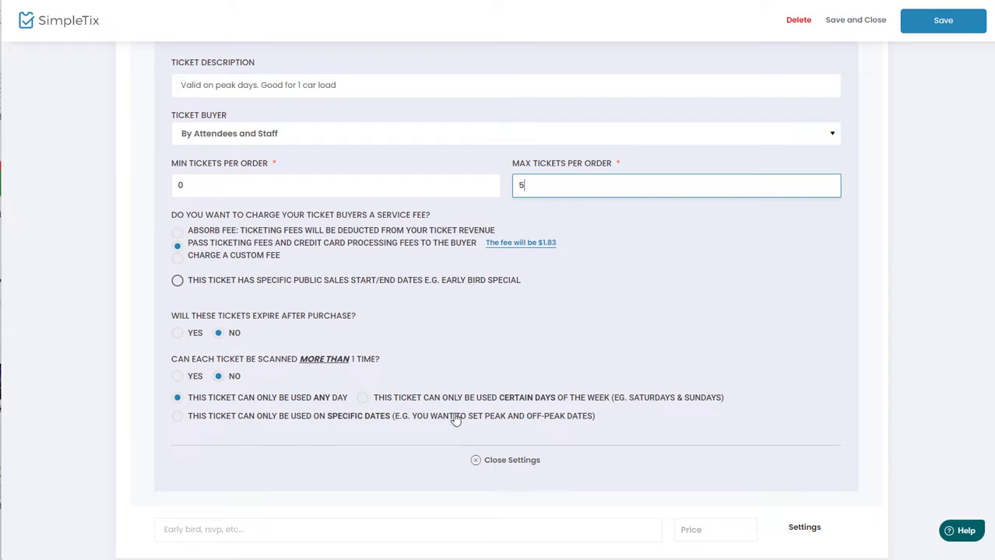
Try restricting the Peak ticket to certain days of the week, selecting Saturday and Sunday and clearing them again.
left_click(456, 420)
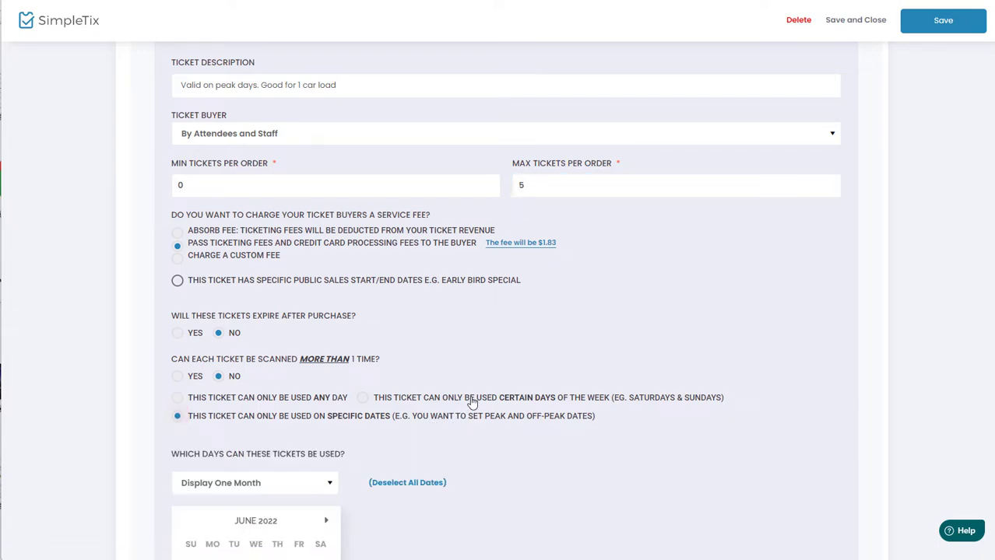
left_click(470, 401)
scroll(371, 413, "down", 3)
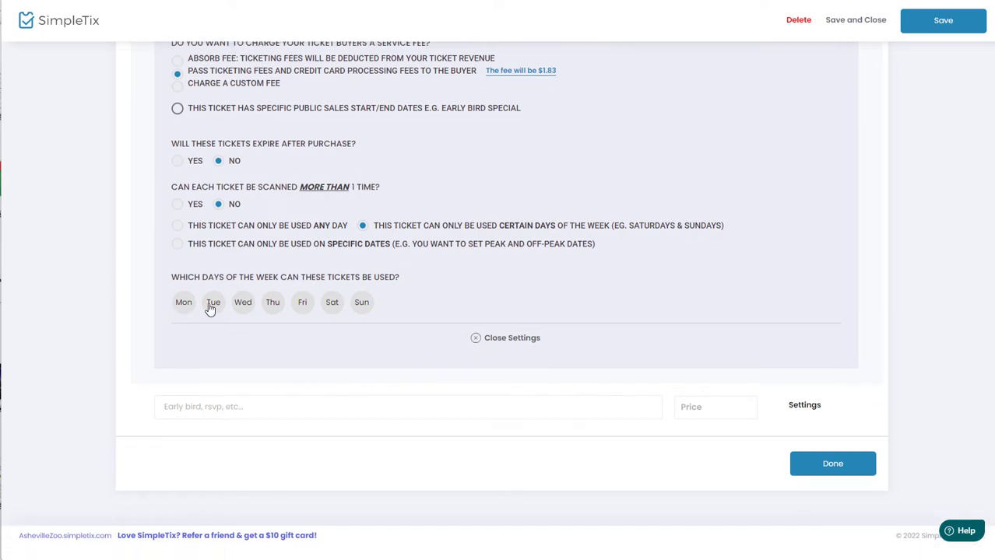
left_click(332, 305)
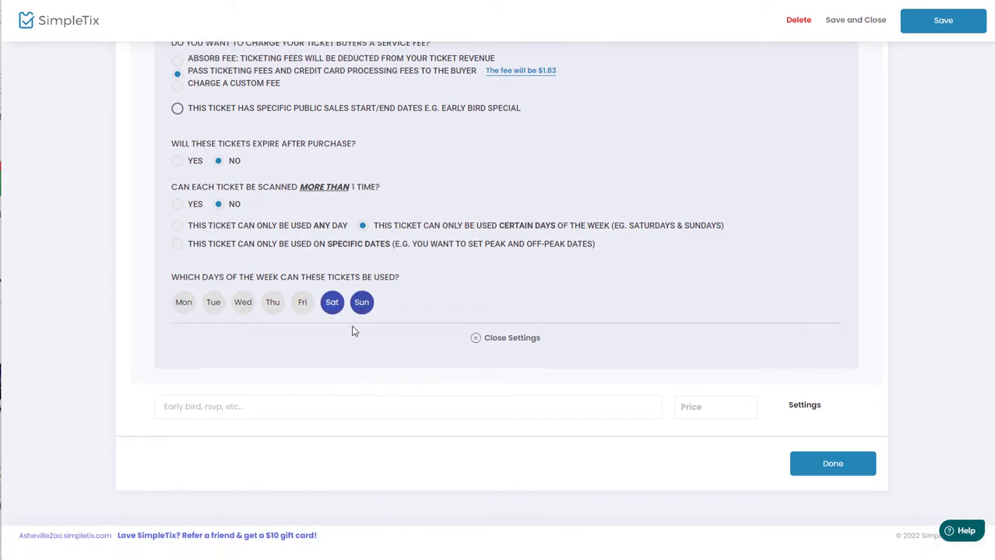
left_click(333, 304)
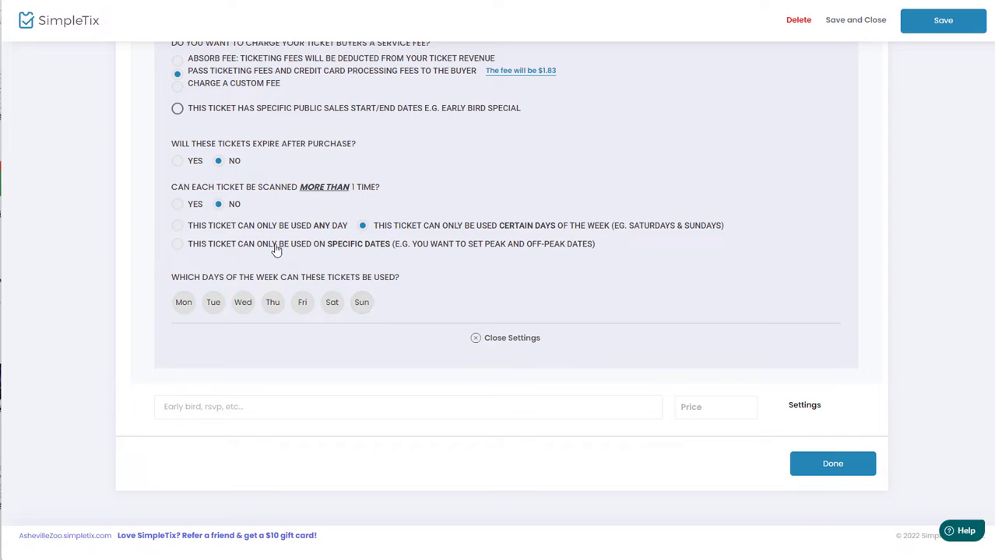
Restrict the Peak ticket to specific dates and show November and December 2022 in a two-month calendar.
left_click(277, 246)
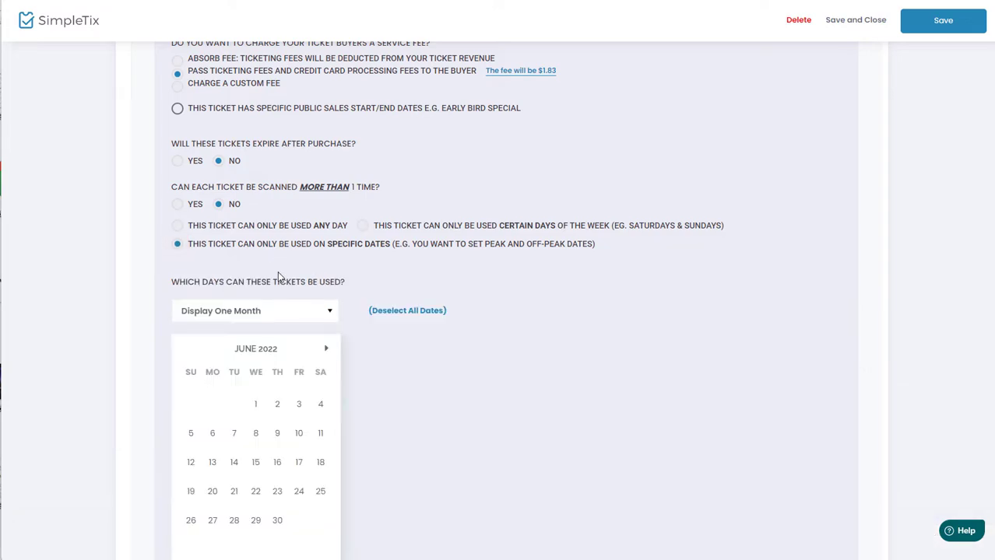
scroll(280, 274, "down", 1)
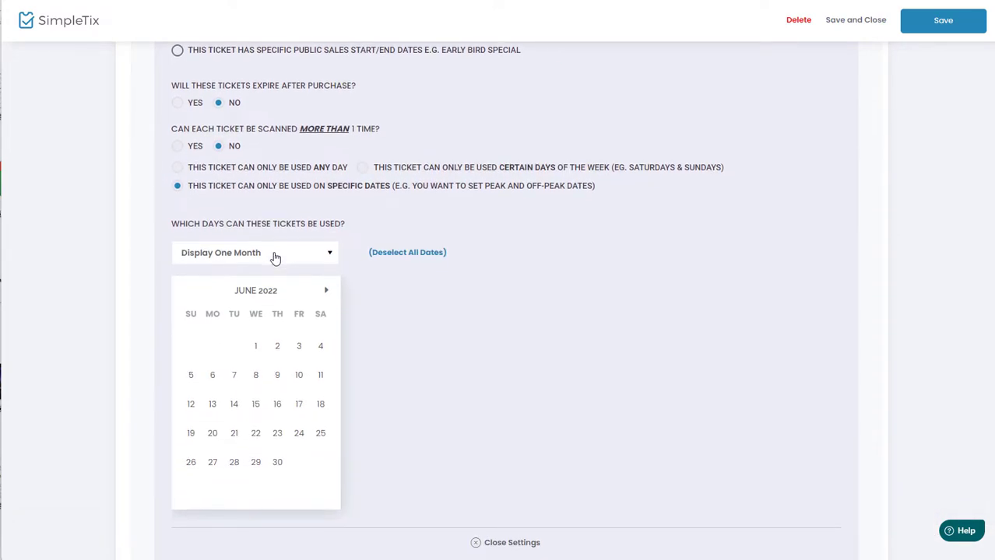
left_click(273, 253)
left_click(270, 327)
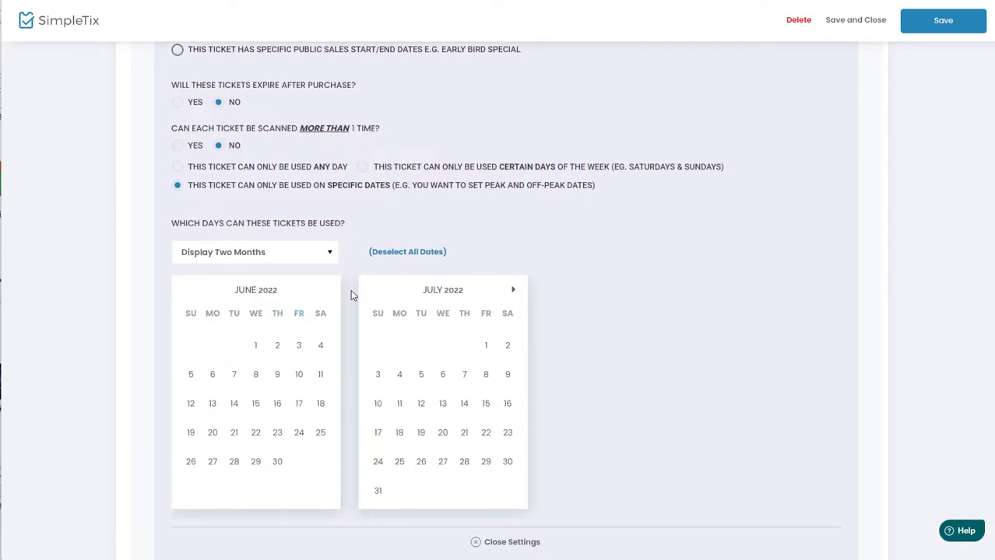
left_click(513, 293)
left_click(513, 293)
left_click(513, 292)
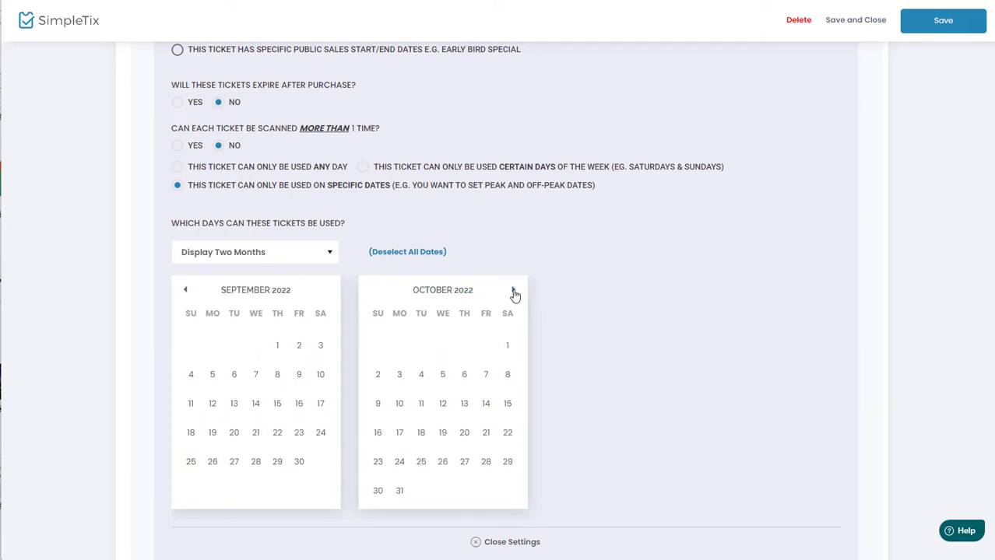
left_click(513, 293)
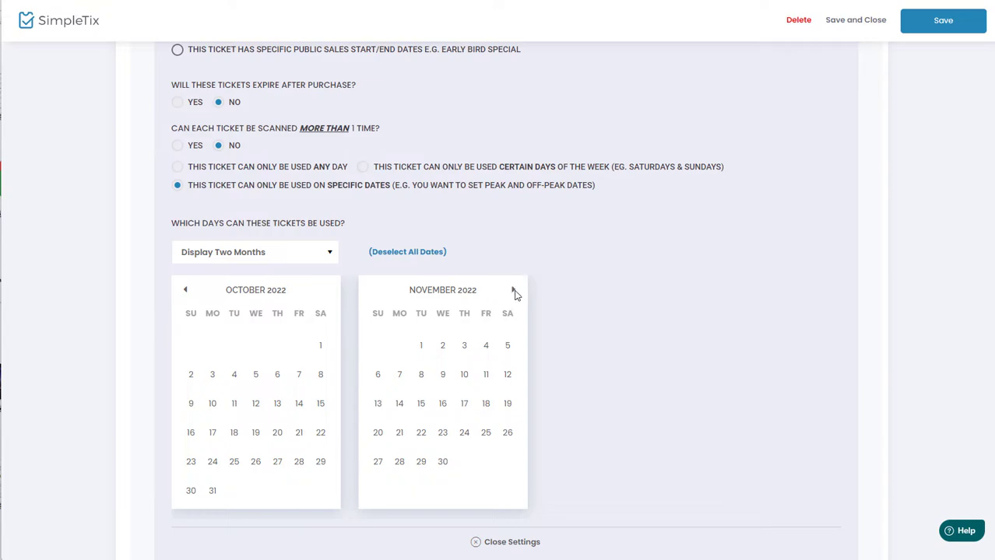
left_click(513, 293)
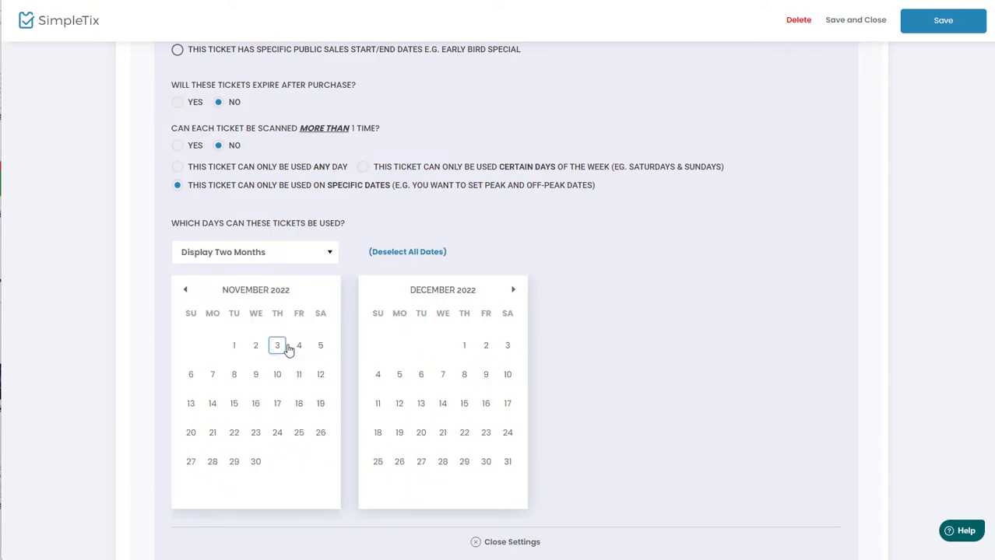
Mark all Saturdays and Sundays in November and December 2022 as valid dates for the Peak ticket.
left_click(191, 315)
left_click(322, 317)
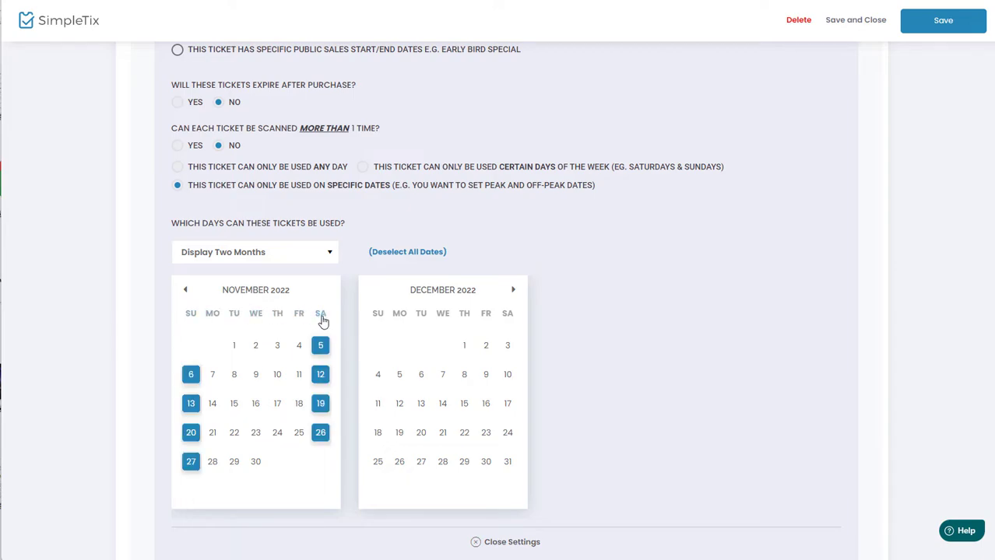
left_click(375, 316)
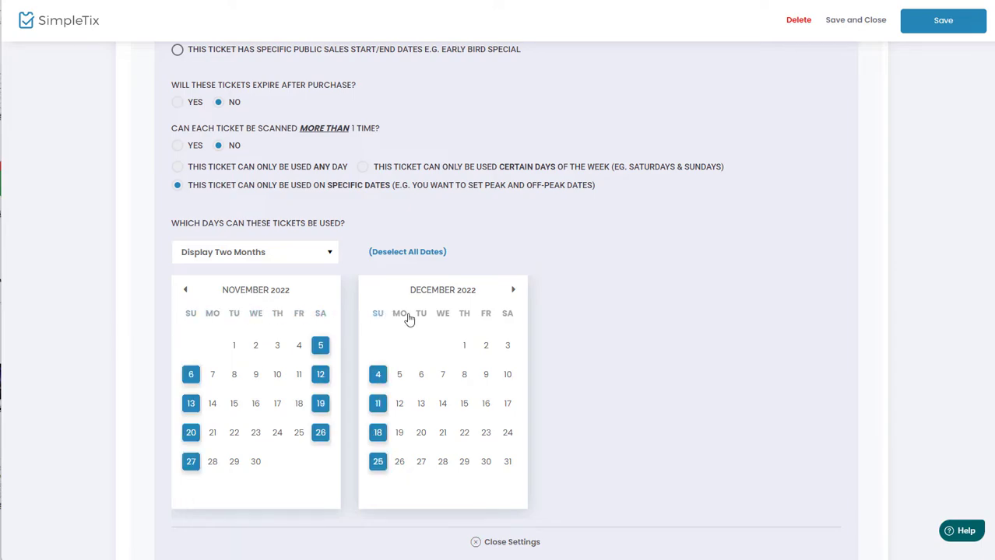
left_click(506, 315)
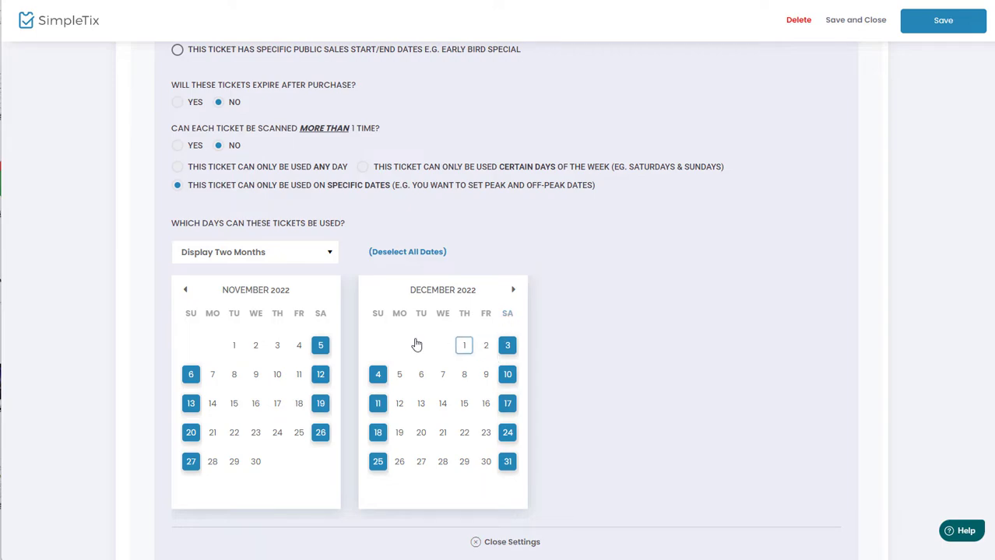
Remove November 5, 6, 12, 13, 19 and 20 from the Peak ticket's valid dates.
left_click(193, 376)
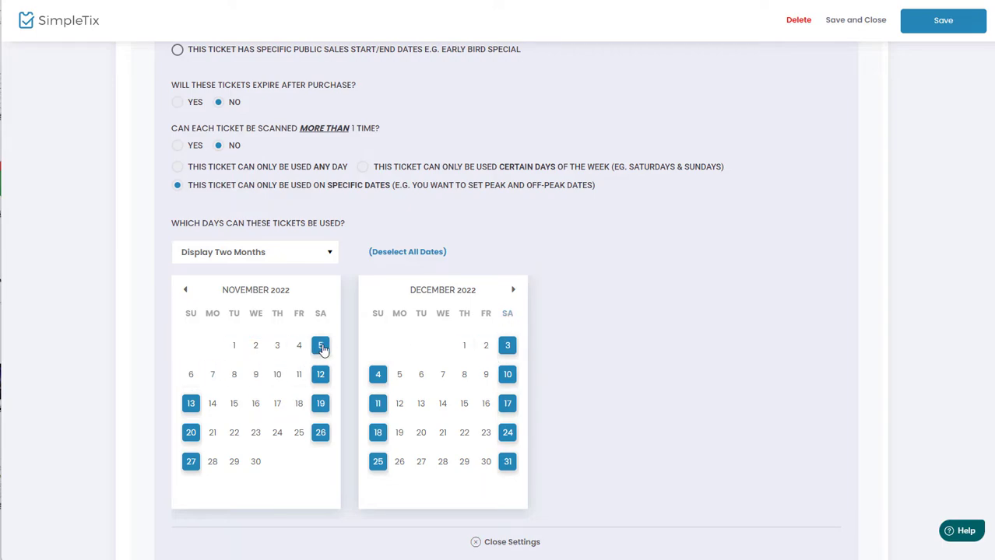
left_click(320, 346)
left_click(320, 374)
left_click(320, 403)
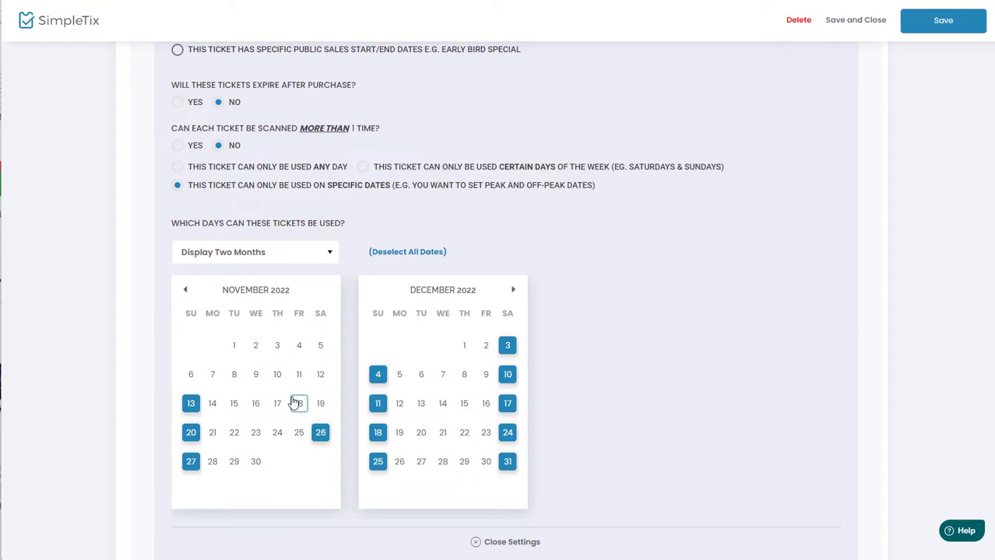
left_click(191, 403)
left_click(191, 433)
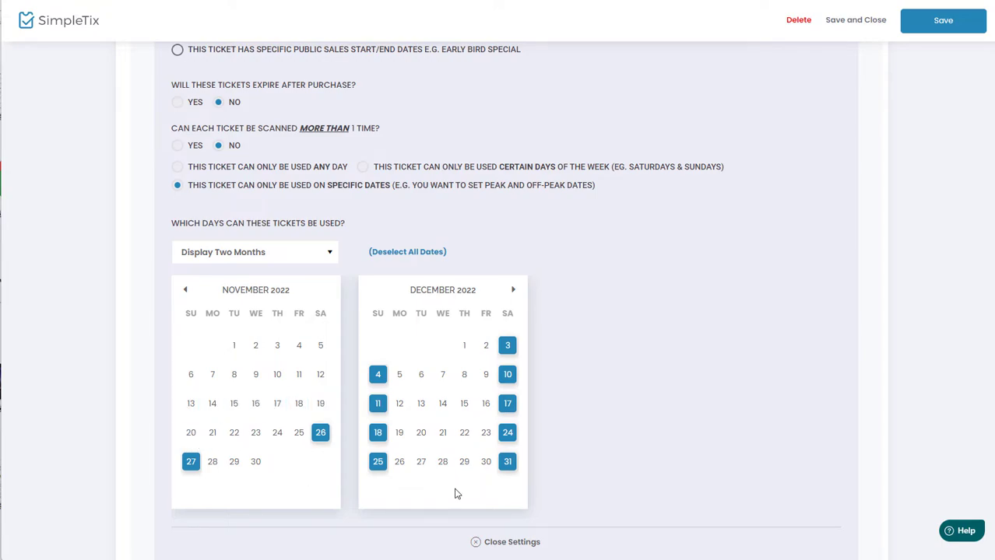
Add every Friday in December 2022 and December 19 through 22 to the Peak ticket's valid dates.
left_click(485, 314)
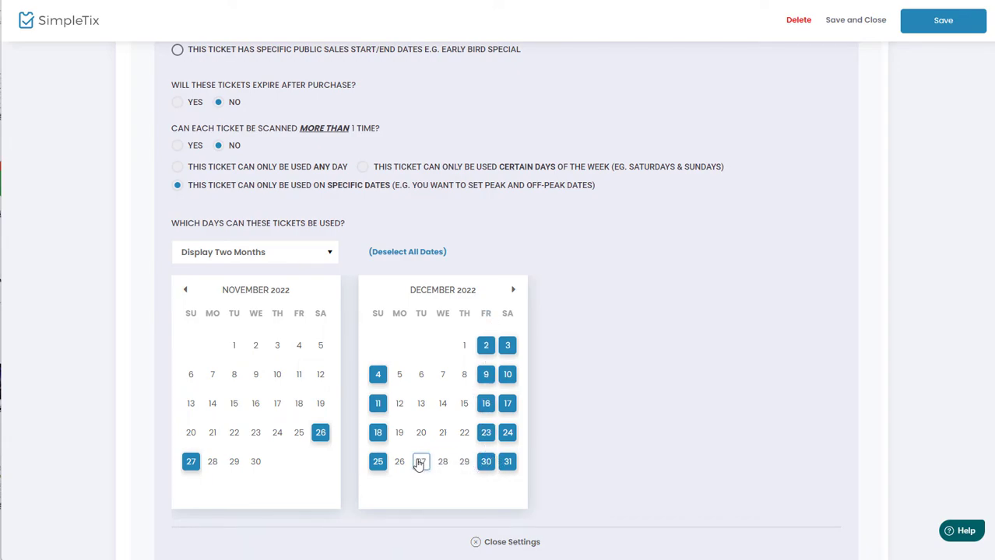
left_click(400, 436)
left_click(421, 438)
left_click(442, 438)
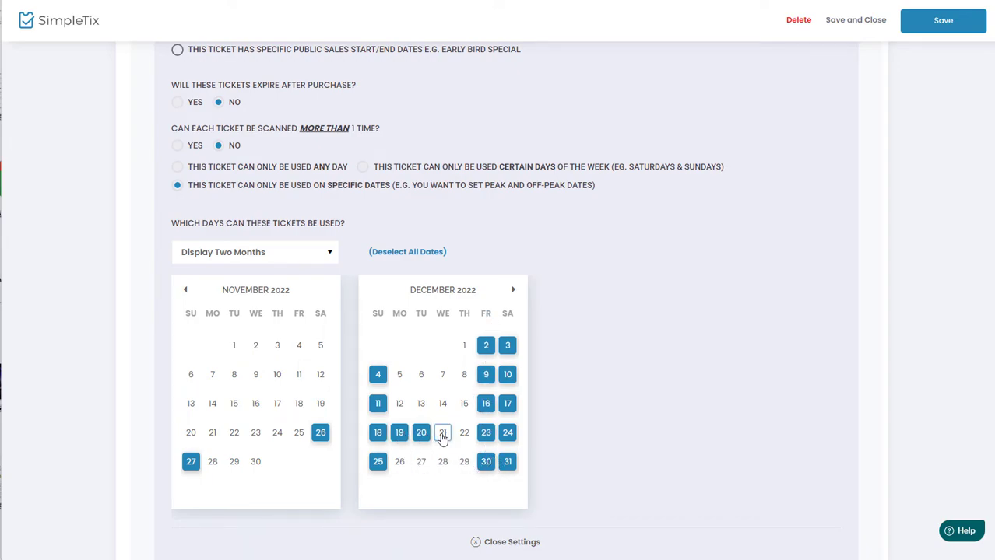
left_click(465, 436)
Remove December 30 and 31 from the Peak ticket's valid dates and close its settings.
left_click(485, 463)
left_click(506, 464)
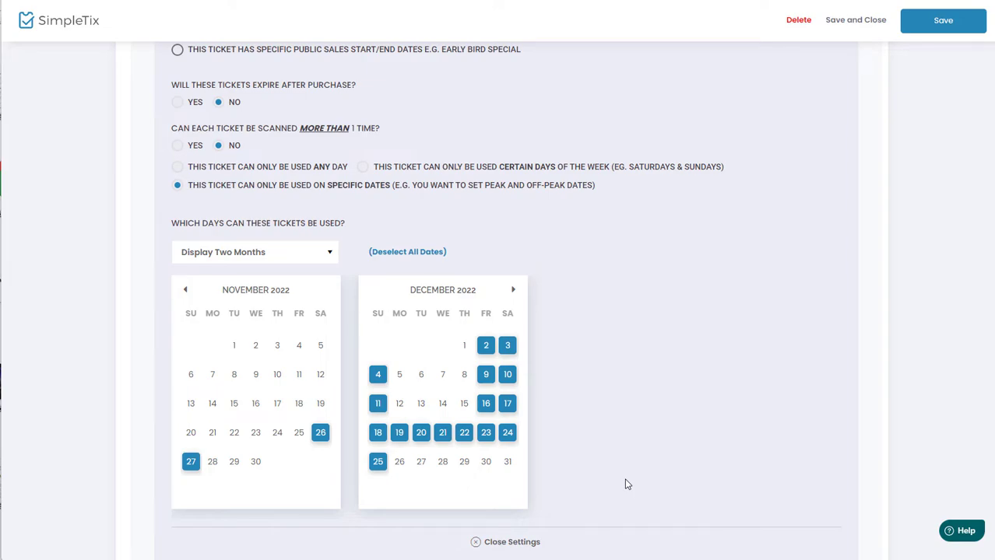
scroll(627, 484, "down", 1)
left_click(505, 483)
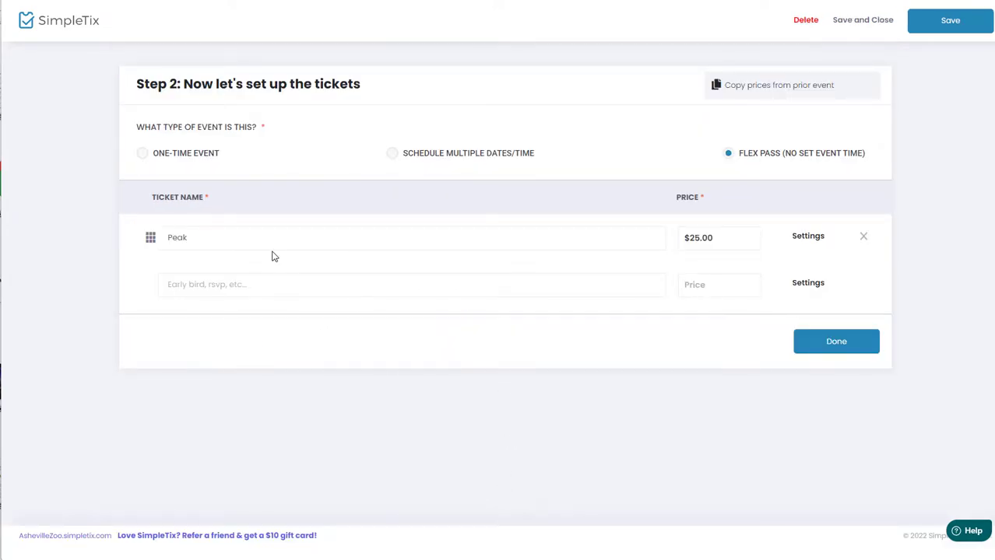
Add a second ticket named Off-Peak with a price of $15.
left_click(285, 285)
type("Off-Peak")
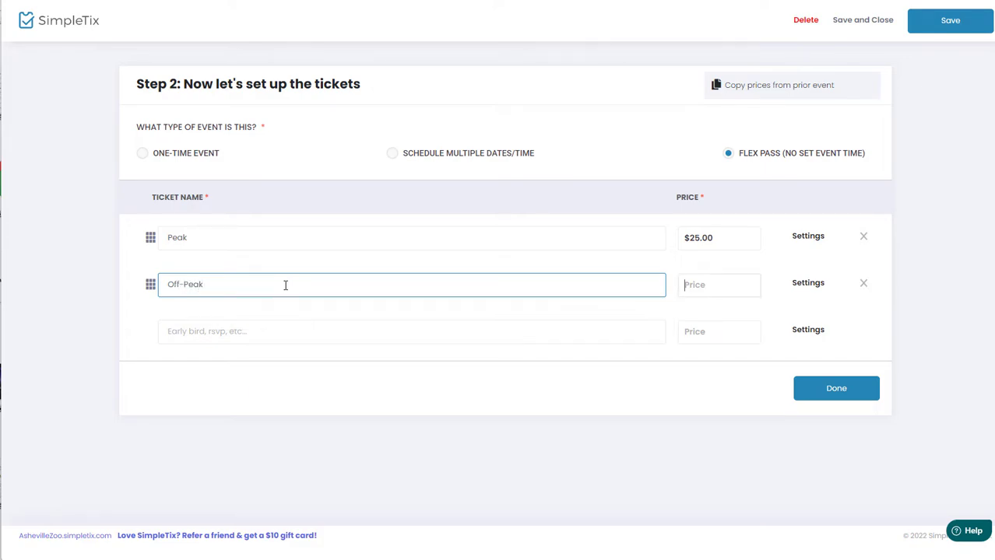
key("Tab")
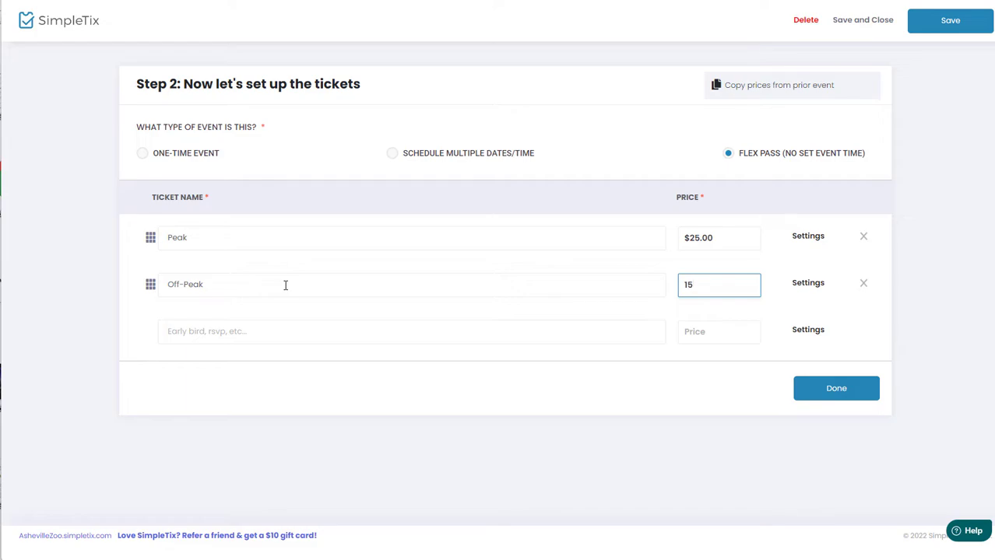
type("15")
Give the Off-Peak ticket a description stating it is valid on off peak days for a one-car load.
left_click(806, 283)
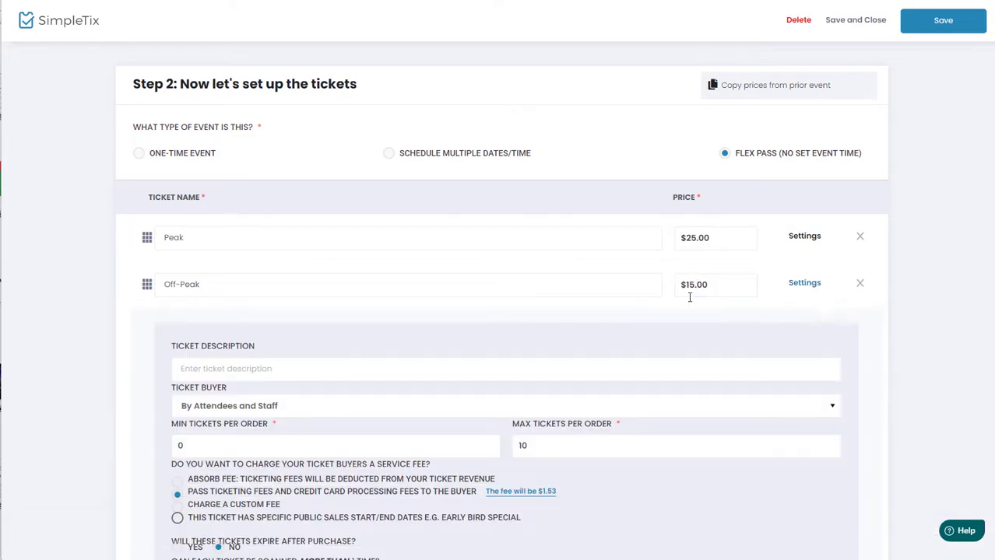
scroll(465, 359, "down", 3)
left_click(223, 133)
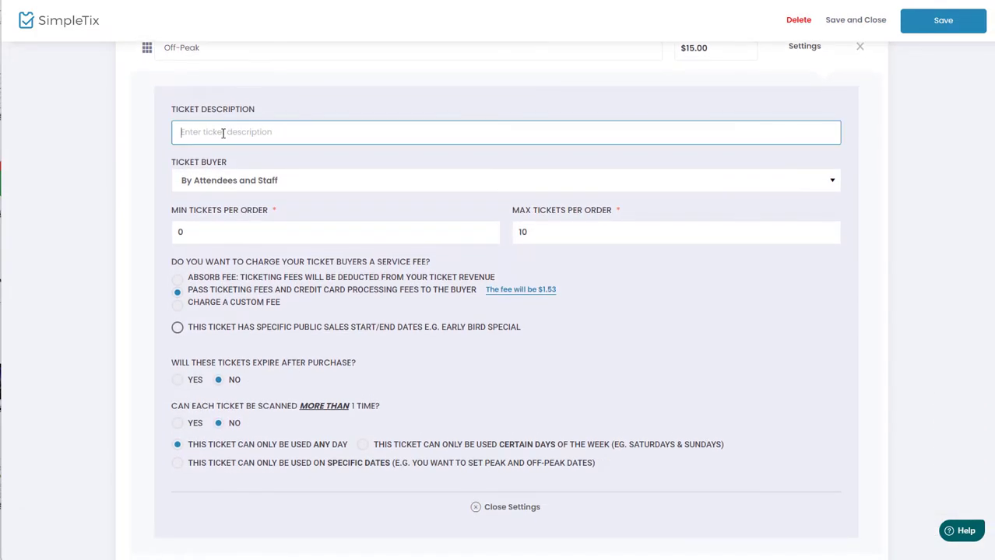
type("V")
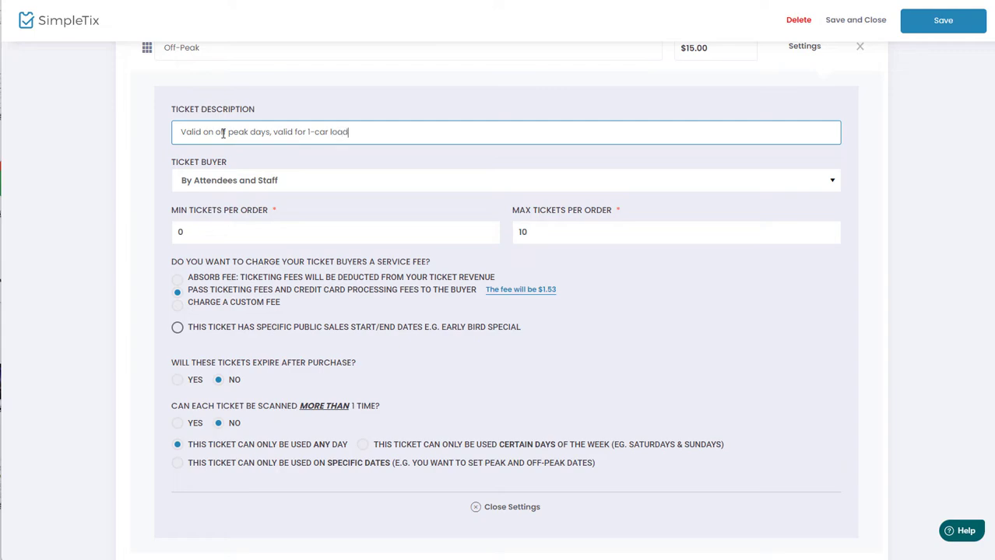
double_click(311, 133)
type("one-")
Restrict the Off-Peak ticket to specific dates and show a two-month calendar for November and December 2022.
scroll(243, 455, "down", 3)
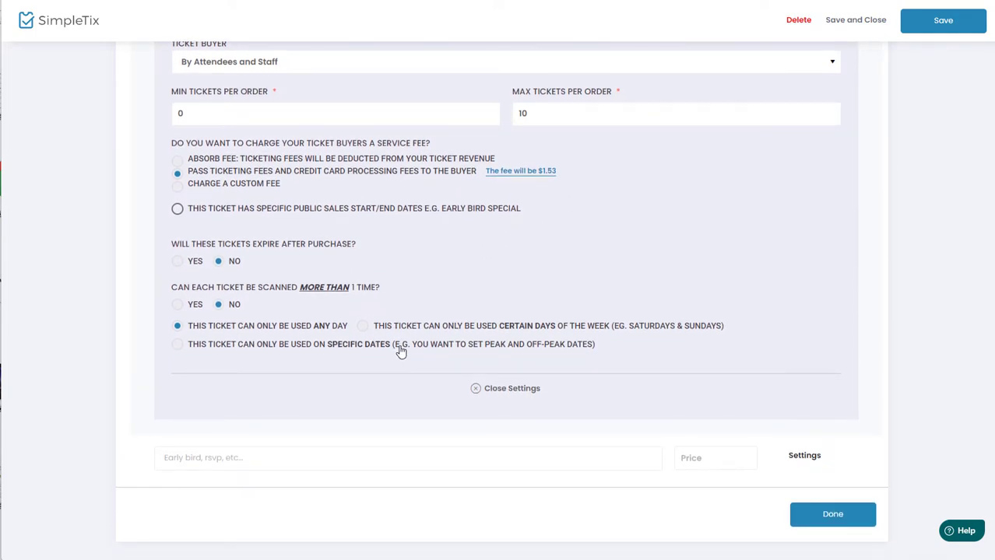
left_click(399, 347)
scroll(399, 351, "down", 3)
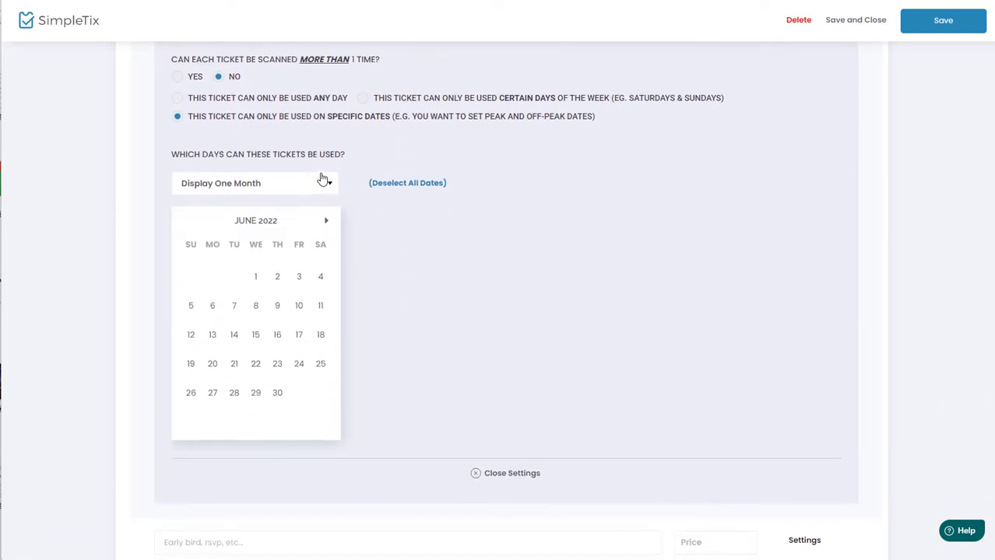
left_click(317, 184)
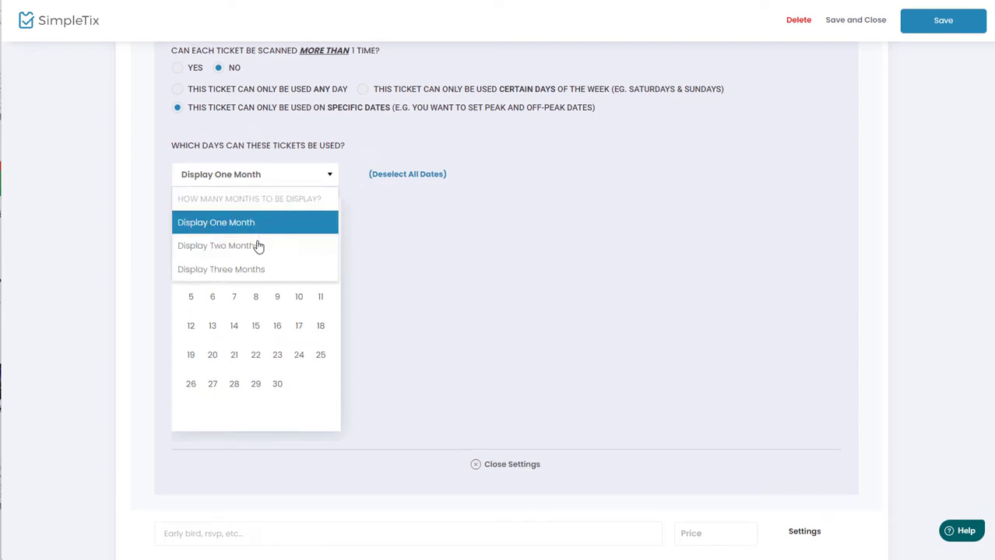
left_click(258, 246)
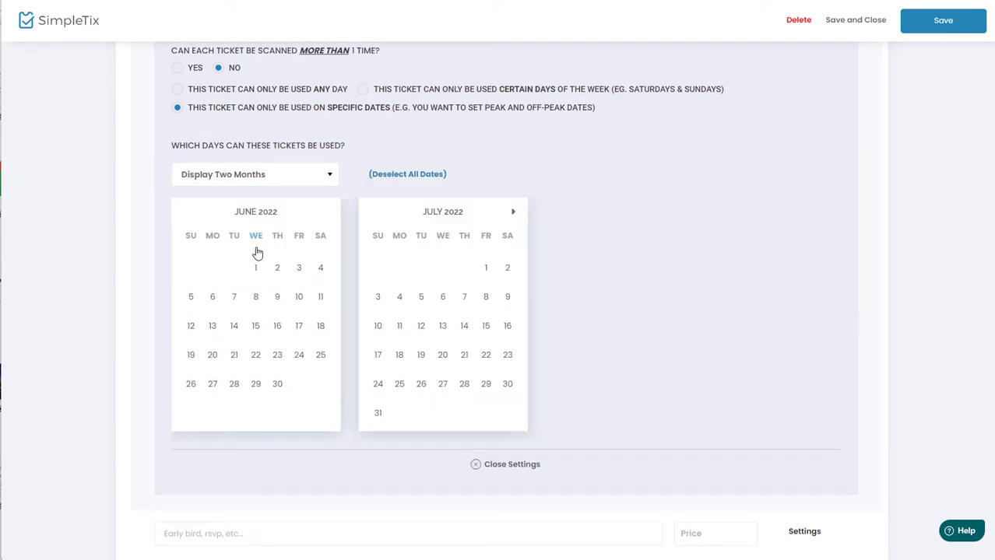
left_click(514, 214)
left_click(514, 214)
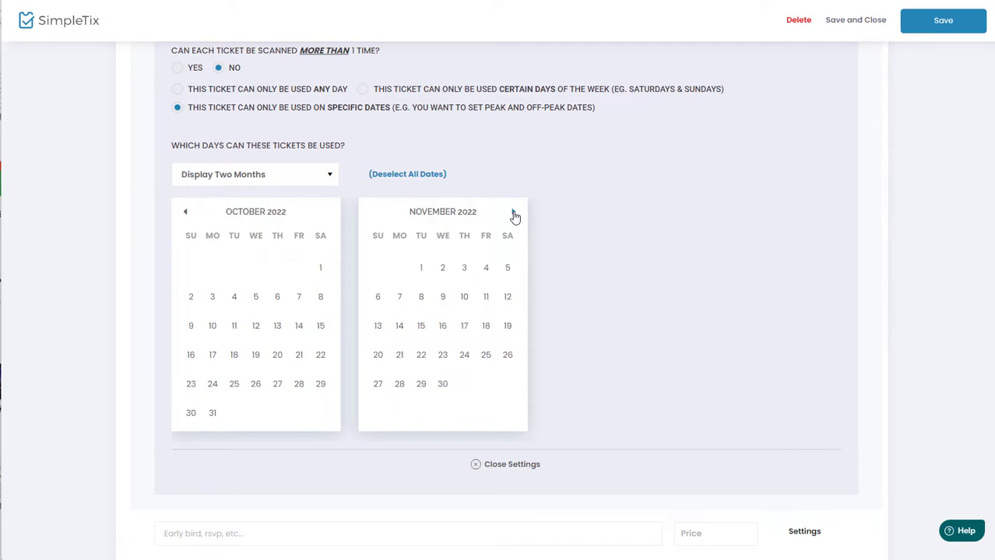
left_click(514, 214)
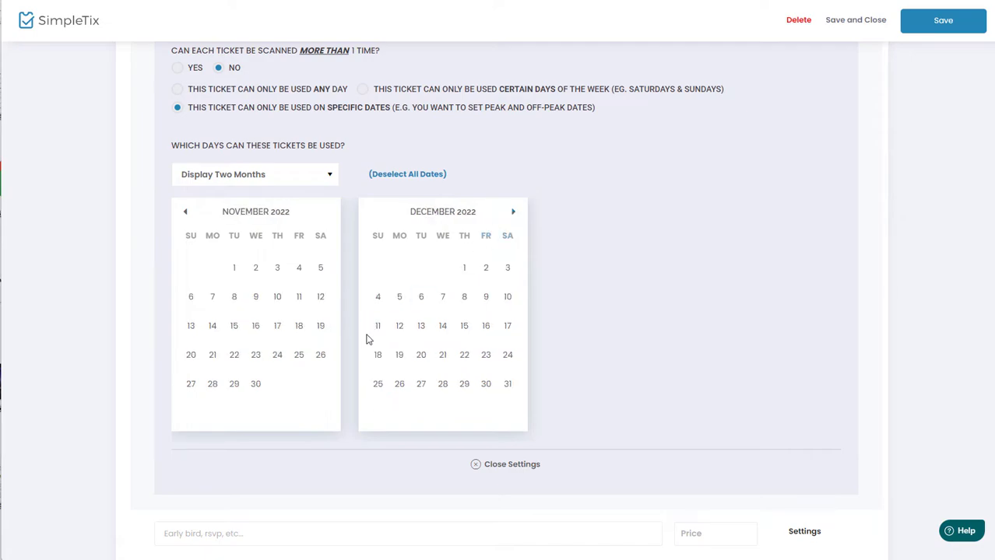
Add November 21 through 25 and November 28 through 30, 2022 to the Off-Peak ticket's valid dates.
left_click(212, 355)
left_click(233, 355)
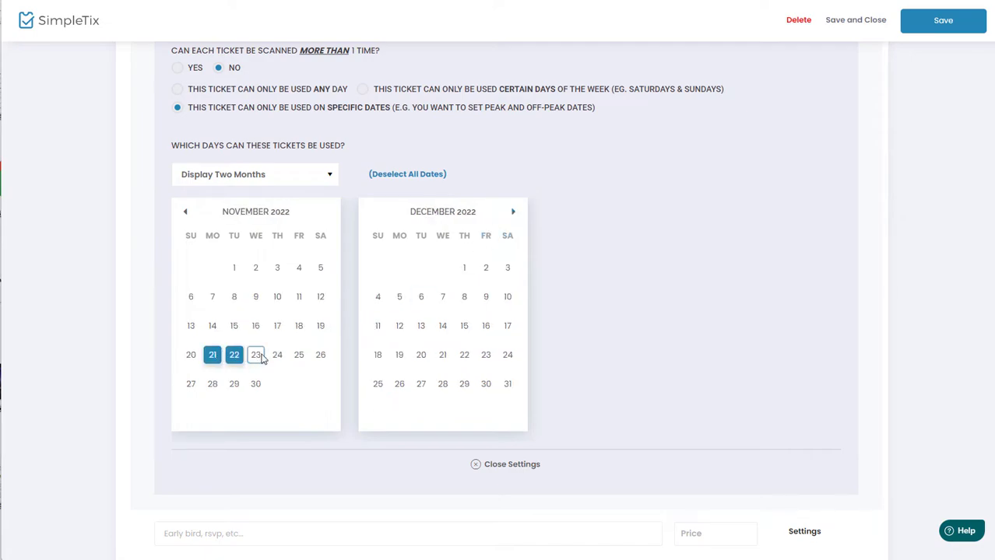
left_click(257, 355)
left_click(277, 356)
left_click(299, 356)
left_click(212, 386)
left_click(234, 386)
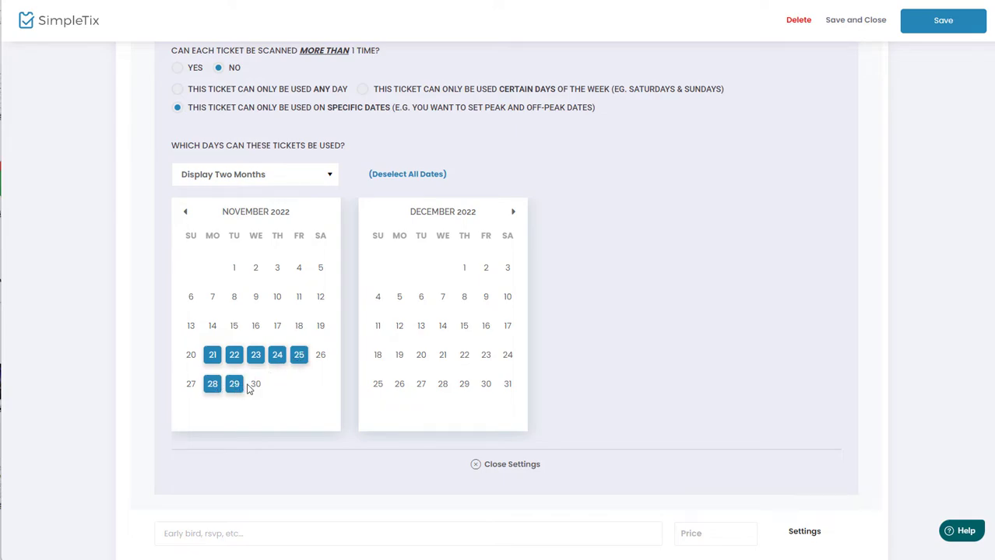
left_click(255, 386)
Remove November 21 through 25 from the Off-Peak ticket's valid dates.
left_click(213, 355)
left_click(234, 356)
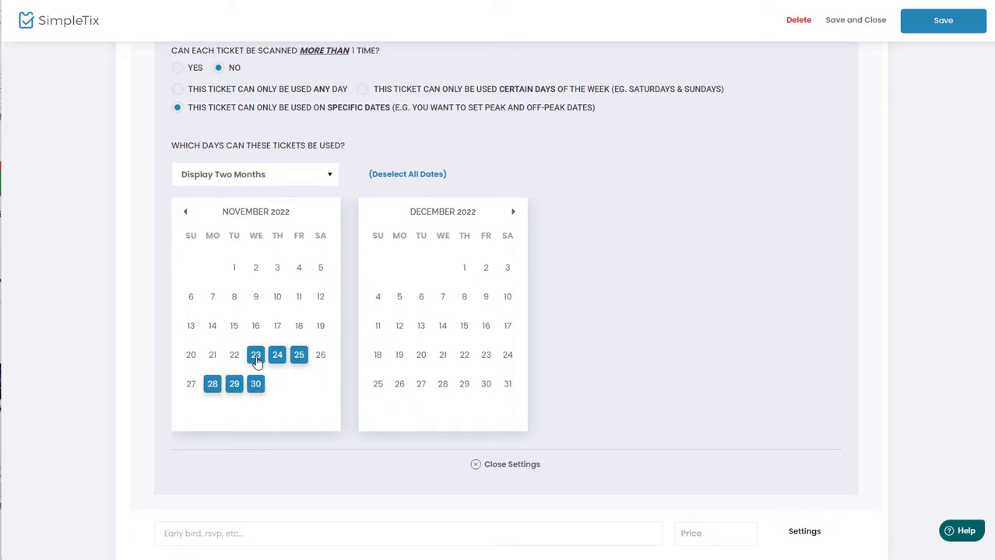
left_click(255, 355)
left_click(277, 358)
left_click(298, 357)
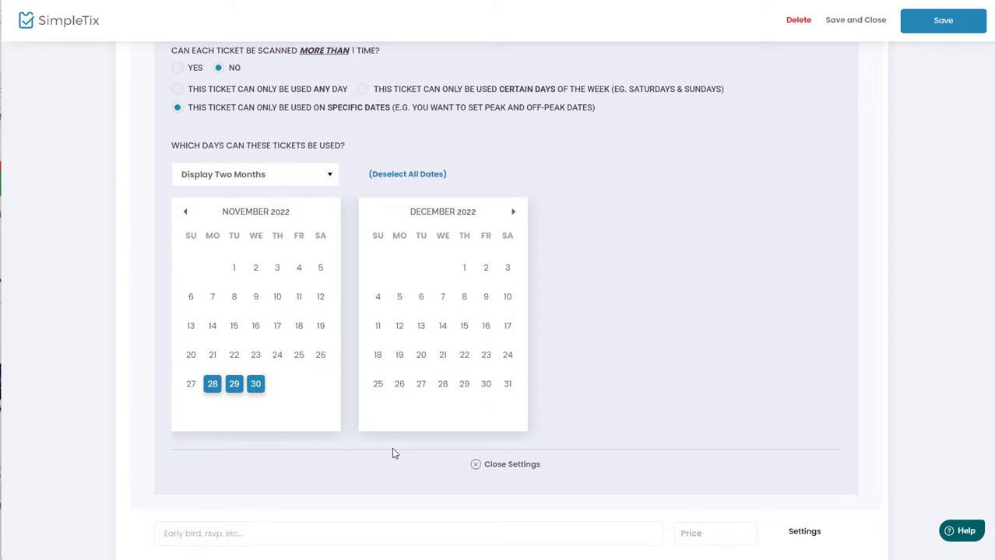
Add every Monday through Friday in December 2022 to the Off-Peak ticket's valid dates.
left_click(400, 235)
left_click(420, 236)
left_click(444, 237)
left_click(464, 236)
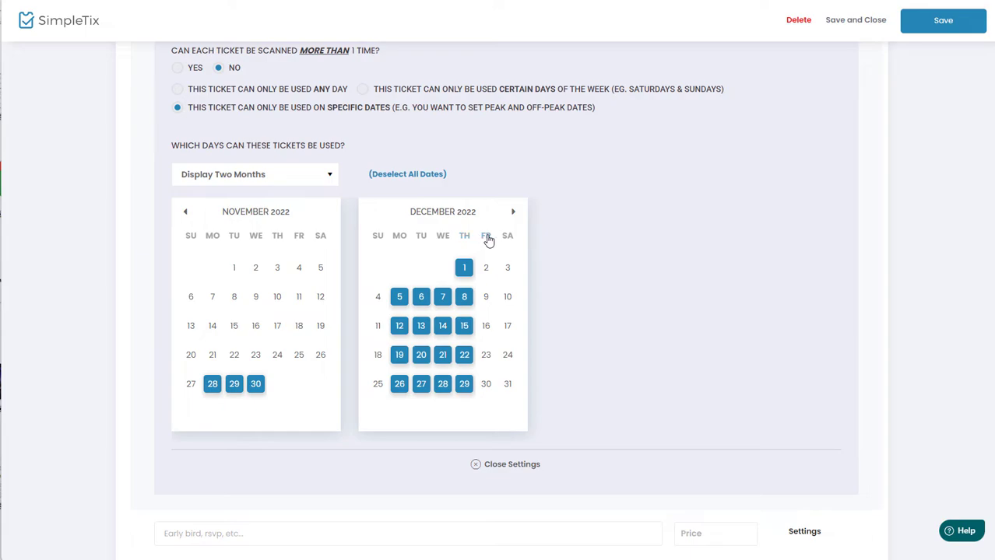
left_click(486, 235)
Remove December 19 through 23 from the Off-Peak ticket's valid dates.
left_click(400, 355)
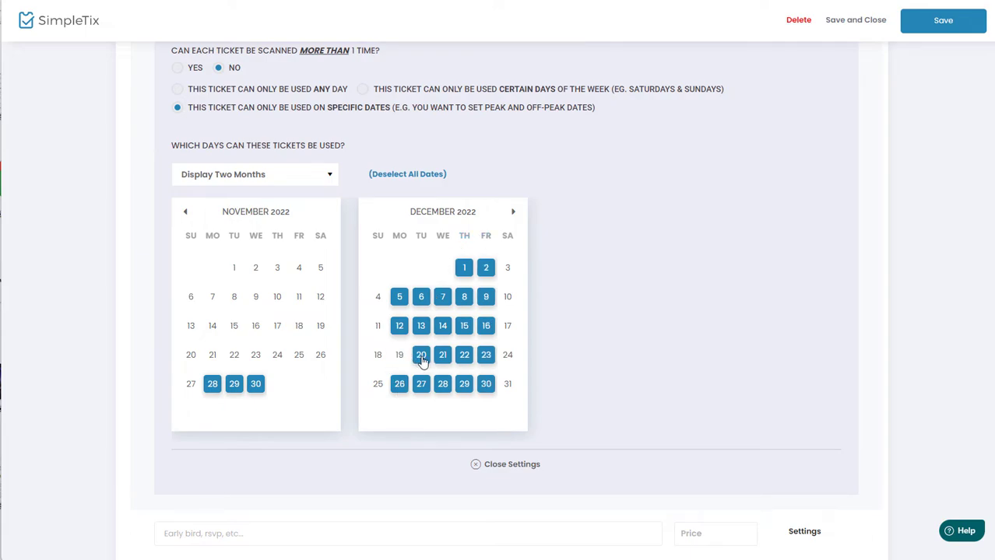
left_click(421, 355)
left_click(442, 355)
left_click(465, 360)
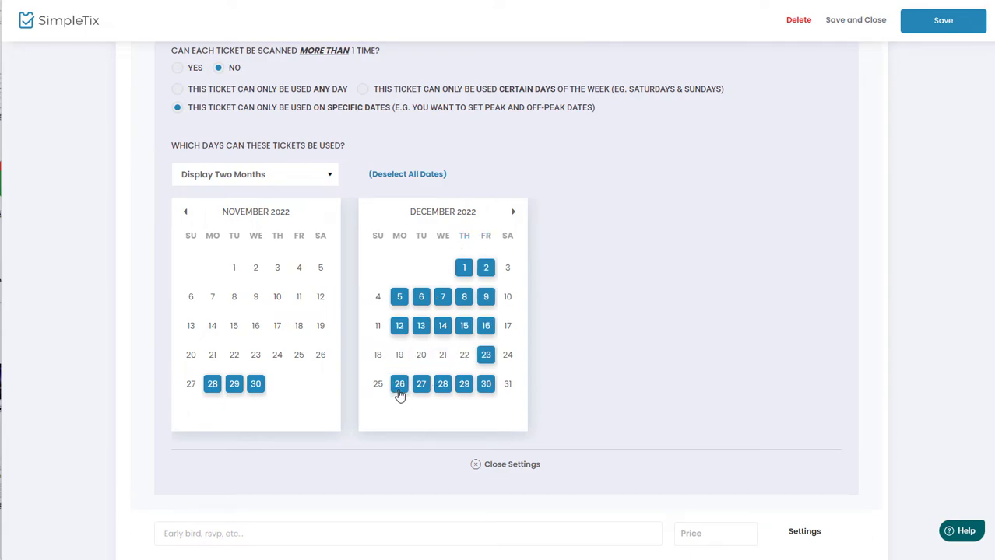
left_click(487, 358)
Make the Off-Peak ticket expire after purchase, with a period of 6 months.
scroll(728, 432, "up", 1)
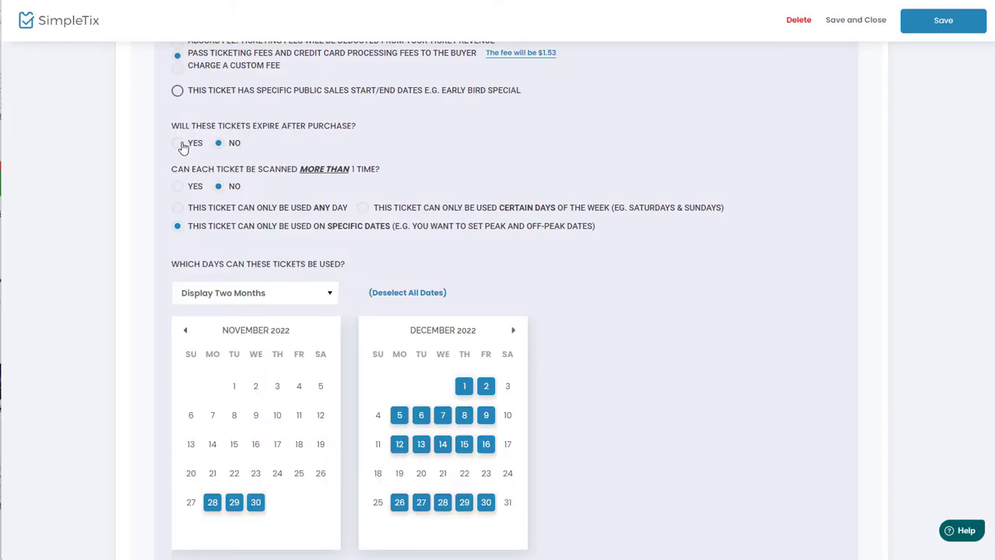
left_click(177, 143)
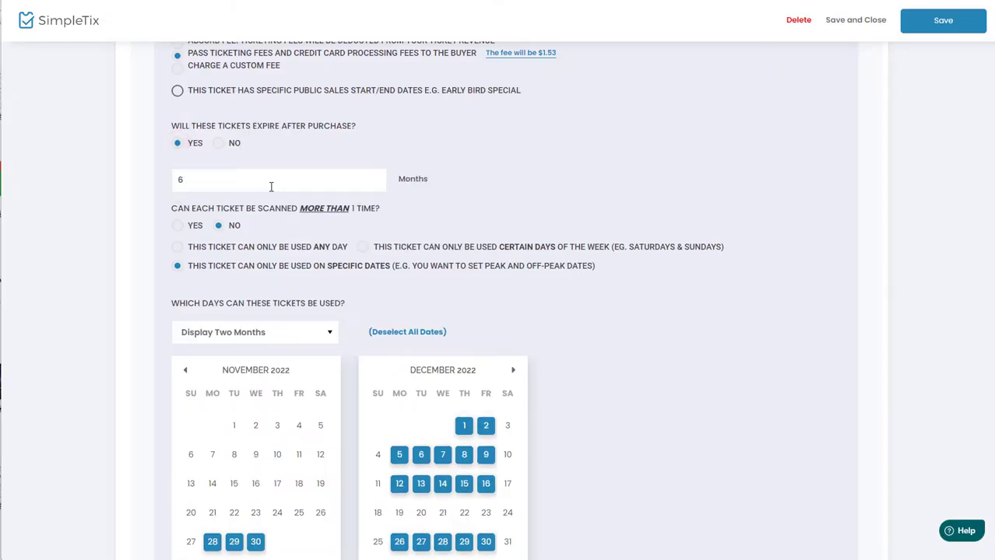
double_click(250, 182)
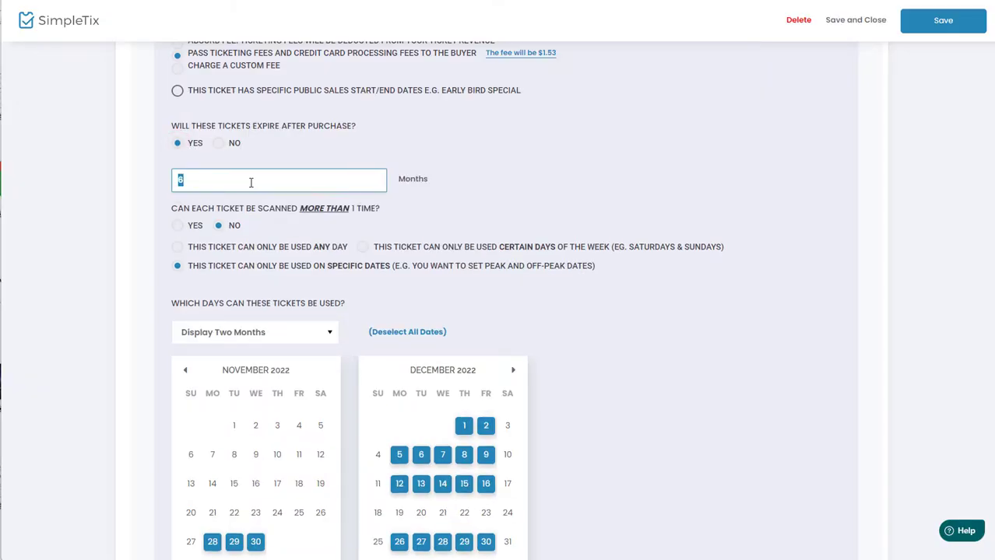
Finish the ticket setup to create the event and dismiss the offer to notify attendees.
scroll(577, 179, "down", 4)
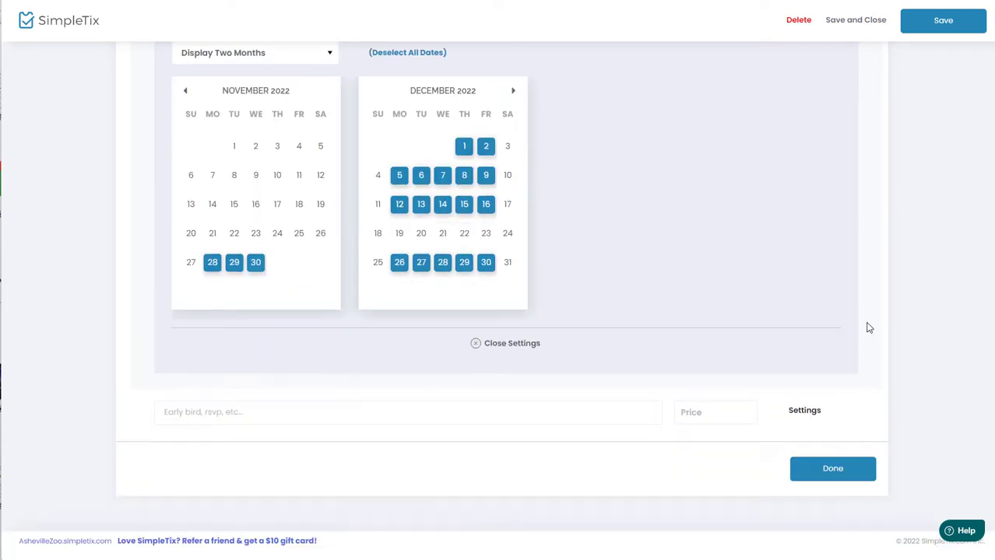
left_click(833, 463)
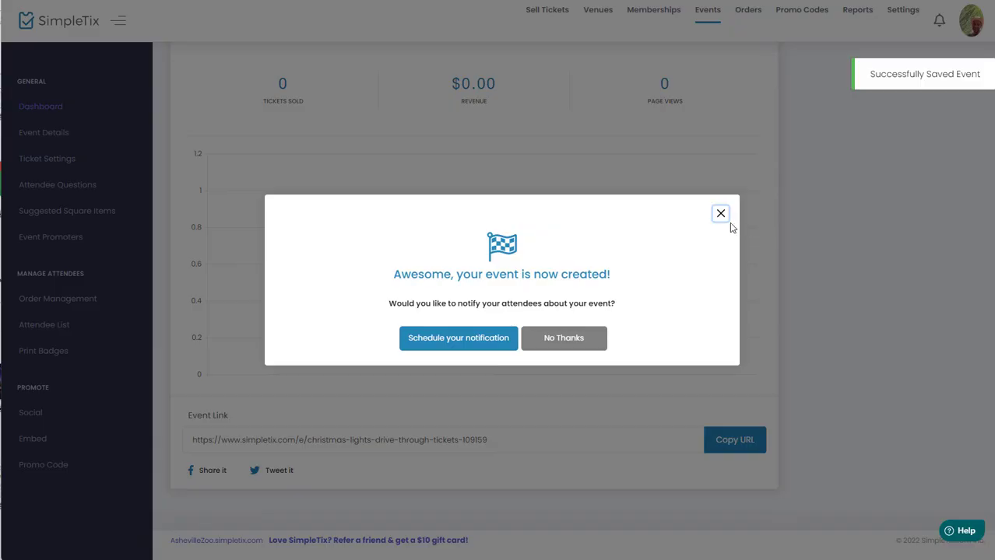
left_click(721, 215)
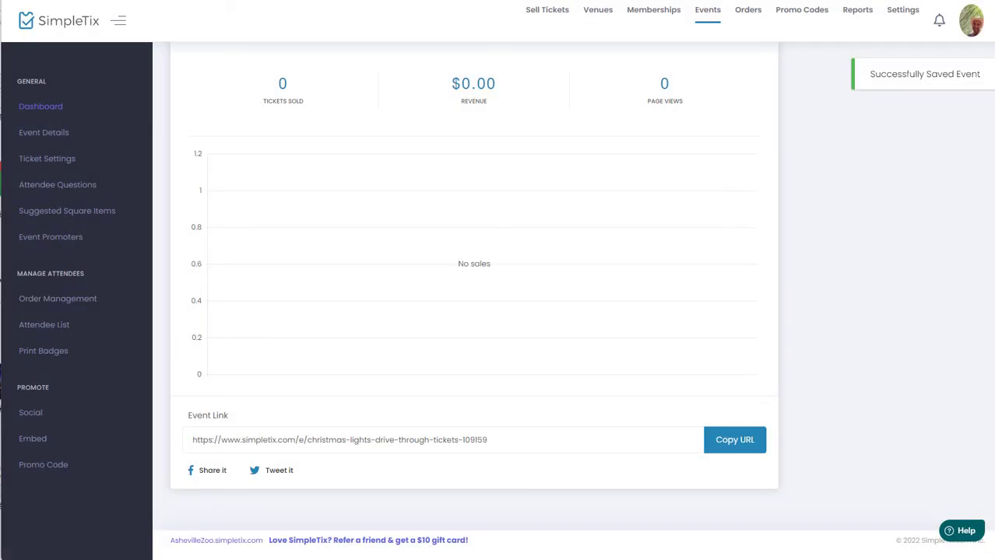
Copy the event link and try out a purchase on the public event page with one Off-Peak ticket.
left_click(714, 449)
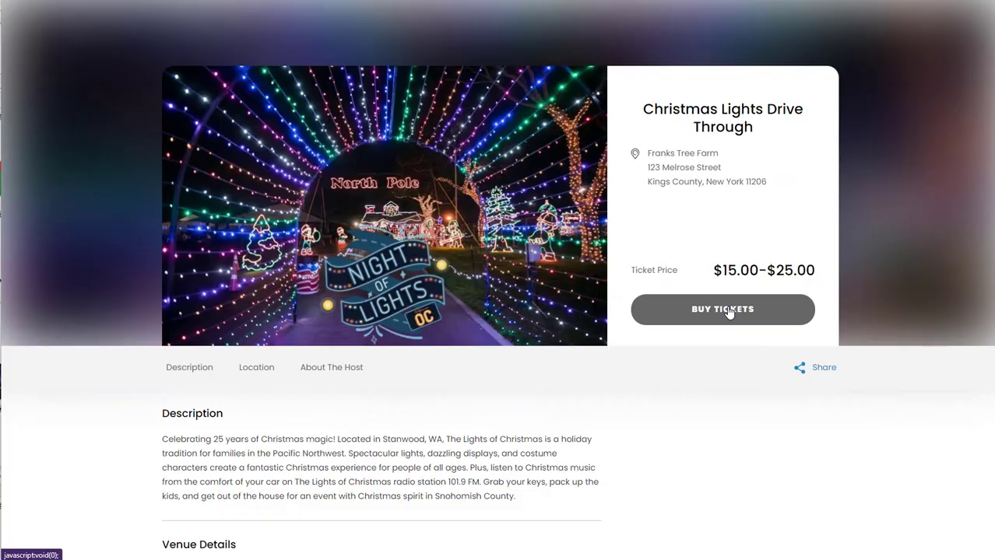
left_click(728, 308)
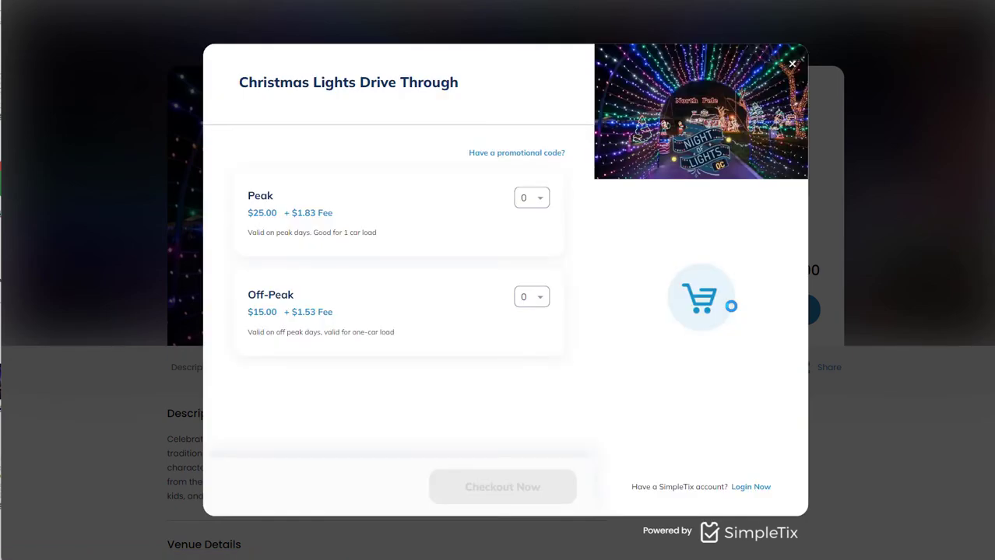
left_click(532, 296)
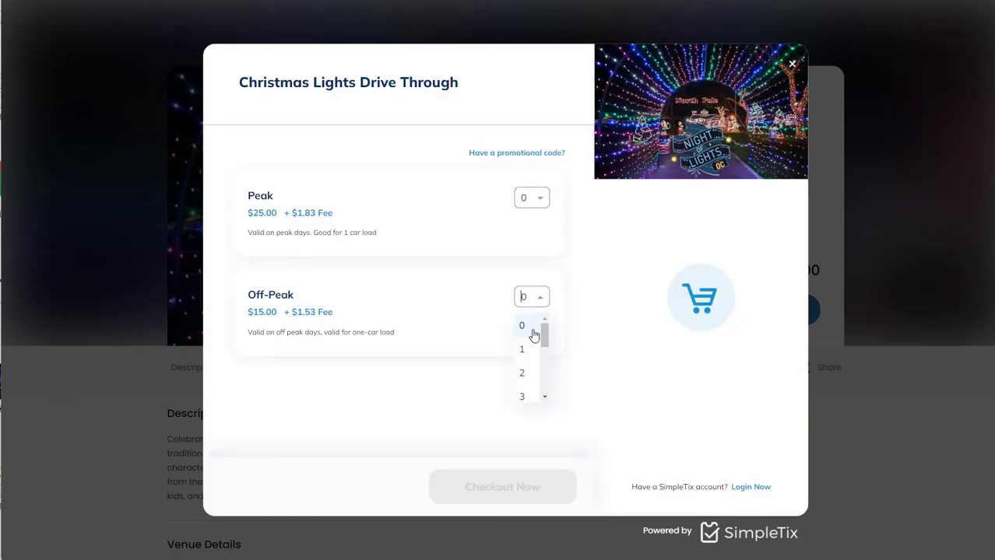
left_click(534, 348)
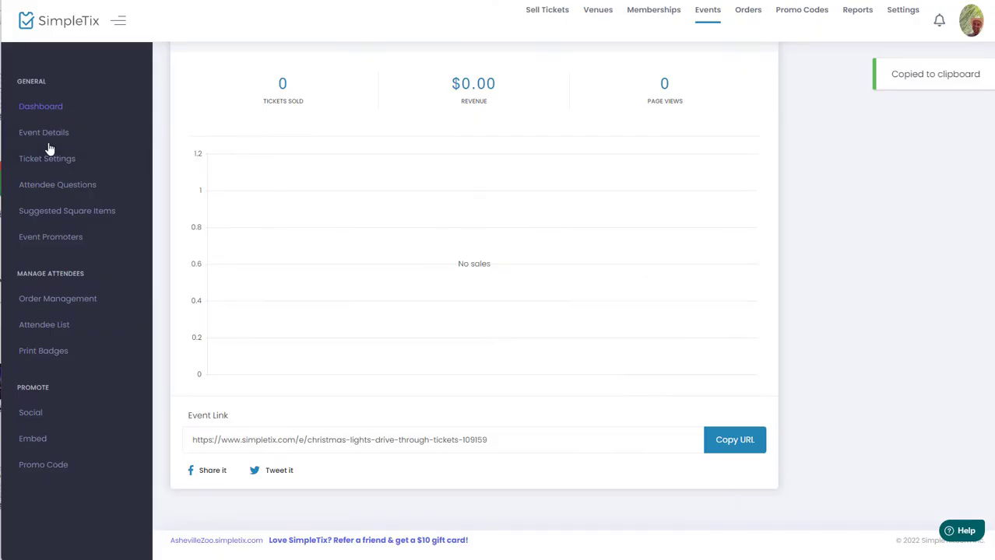
Open the event details and begin writing a special message for the order confirmation email.
left_click(45, 136)
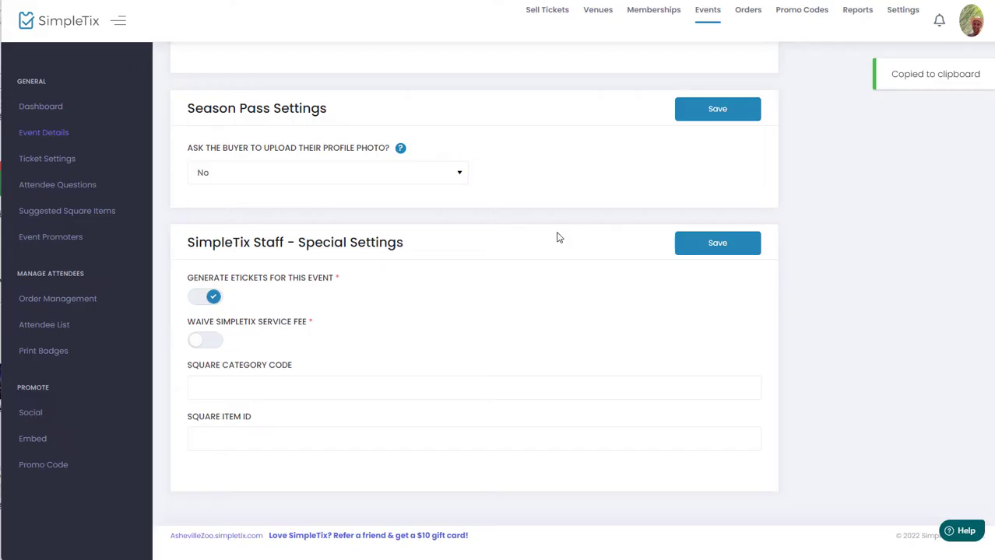
scroll(558, 237, "up", 10)
scroll(557, 237, "up", 5)
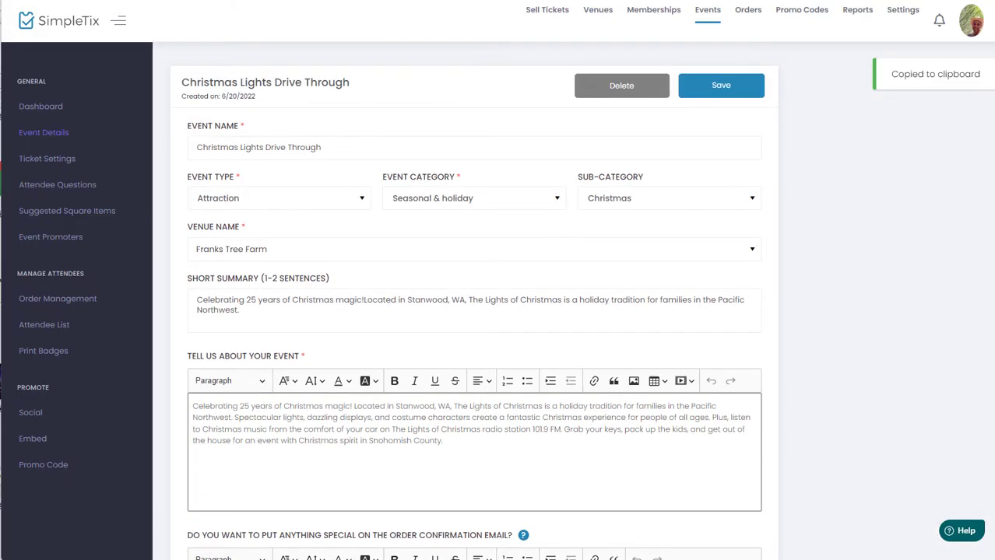
scroll(473, 301, "down", 3)
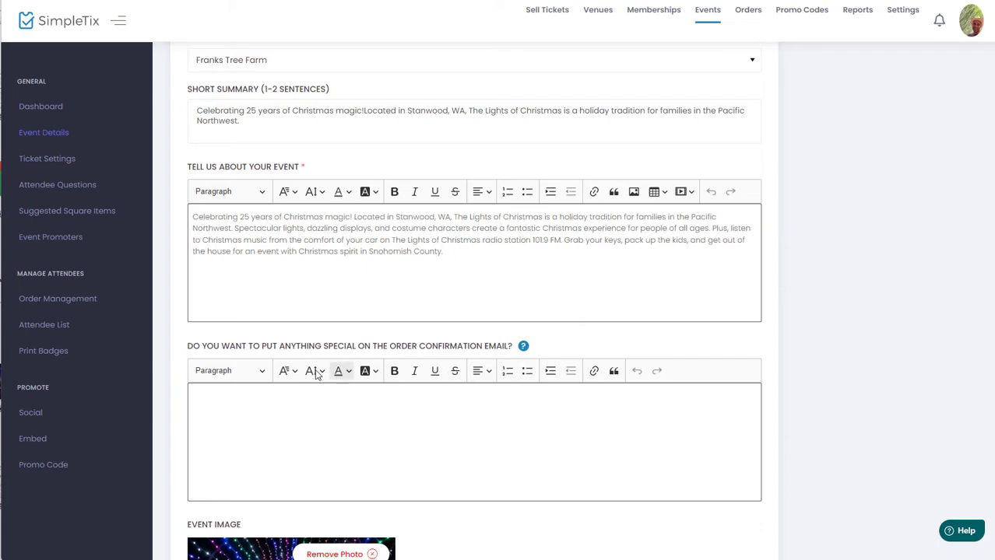
left_click(285, 446)
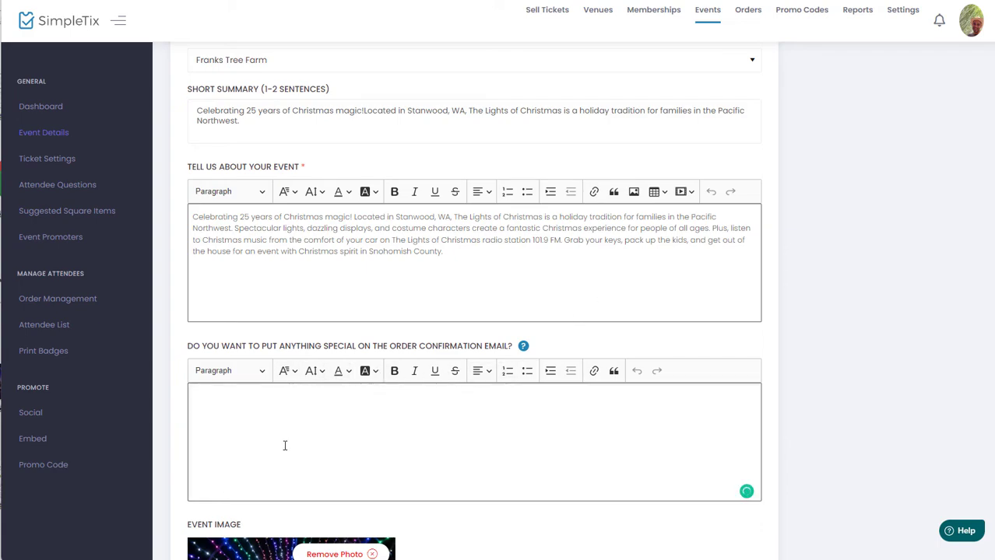
type("Pl")
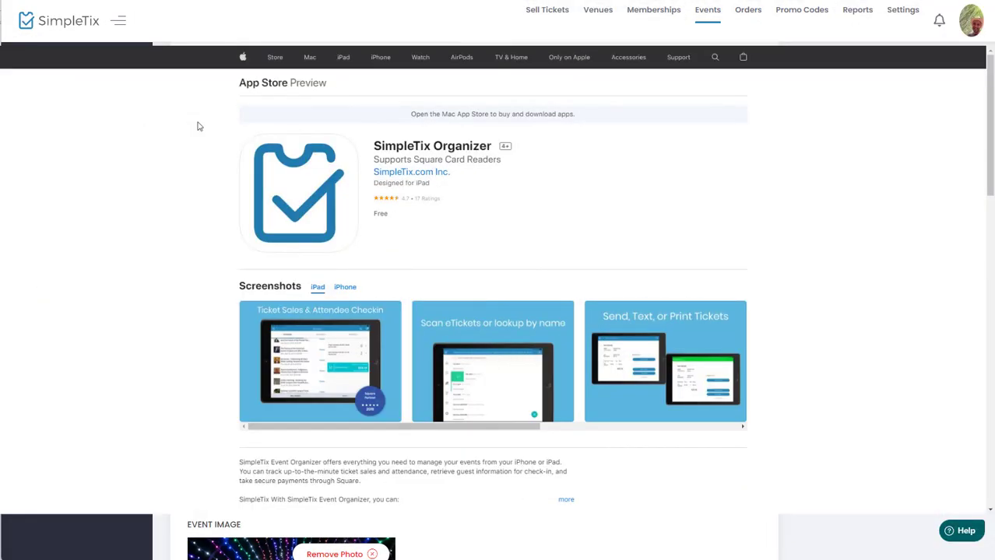
scroll(200, 126, "down", 5)
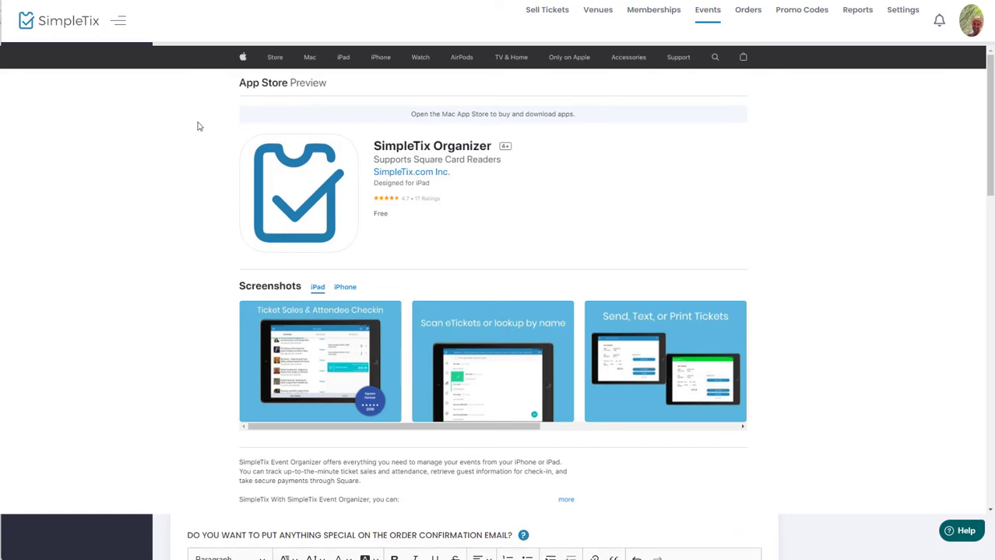